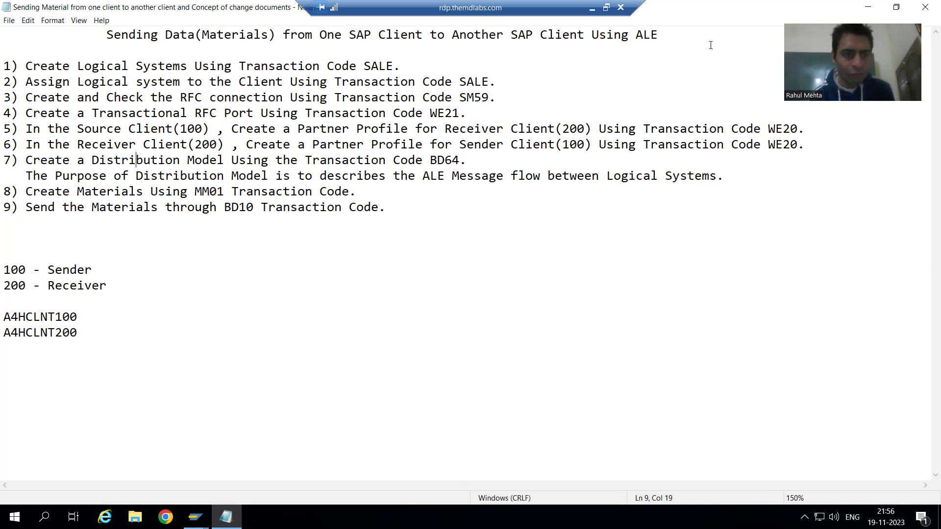
Step: Review the listed ALE distribution steps and the logical system names for sender client 100 and receiver client 200 in the notes
click(5, 65)
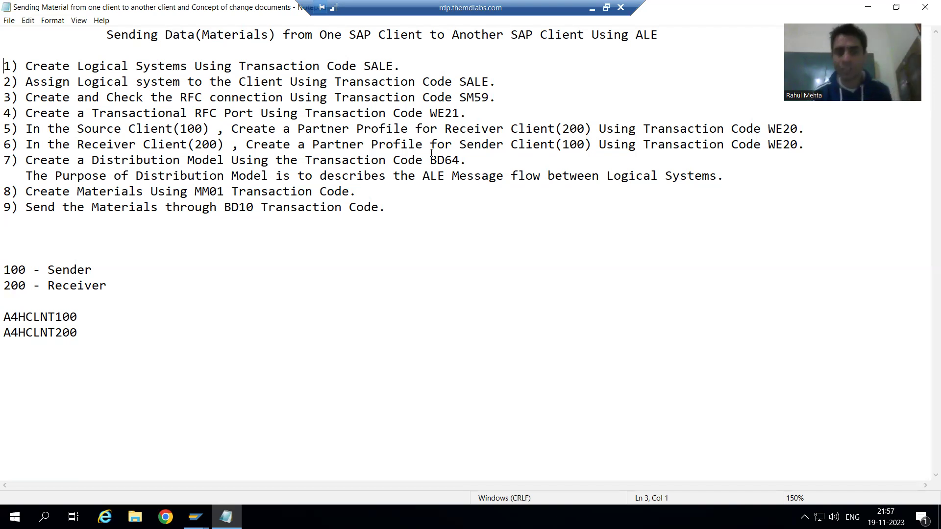
click(364, 183)
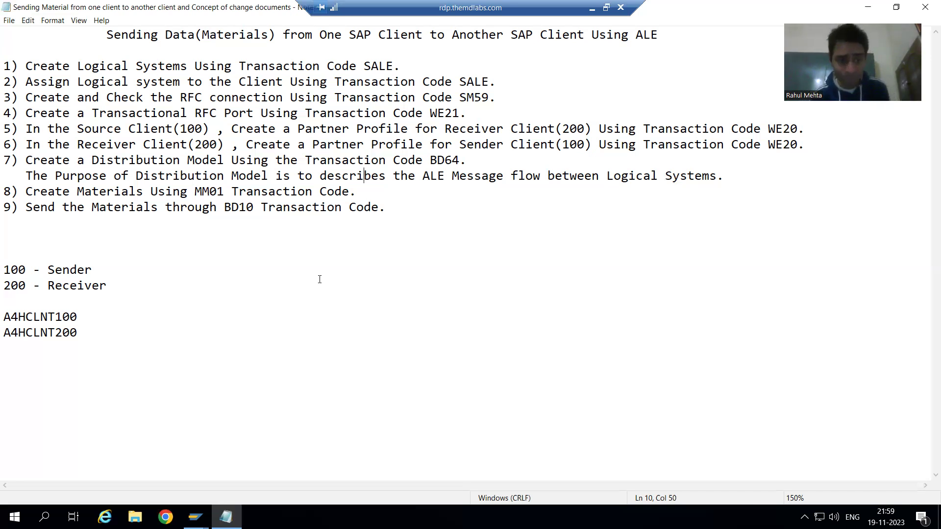
drag(4, 316, 77, 313)
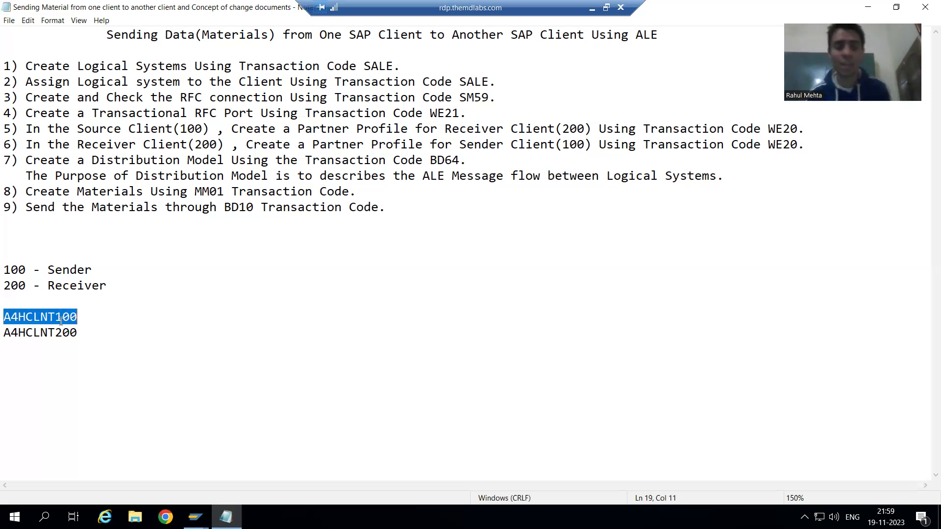
drag(4, 335, 88, 329)
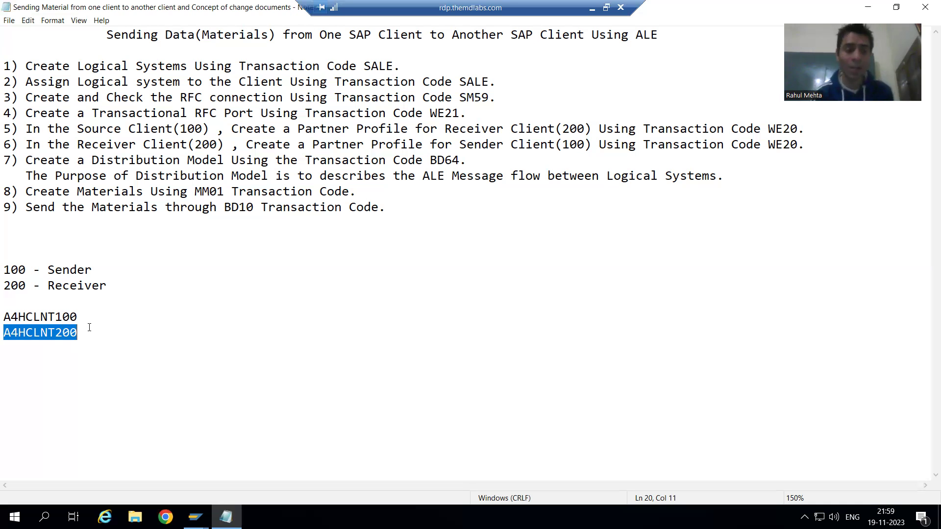
click(40, 316)
key(Down)
key(Up)
key(Down)
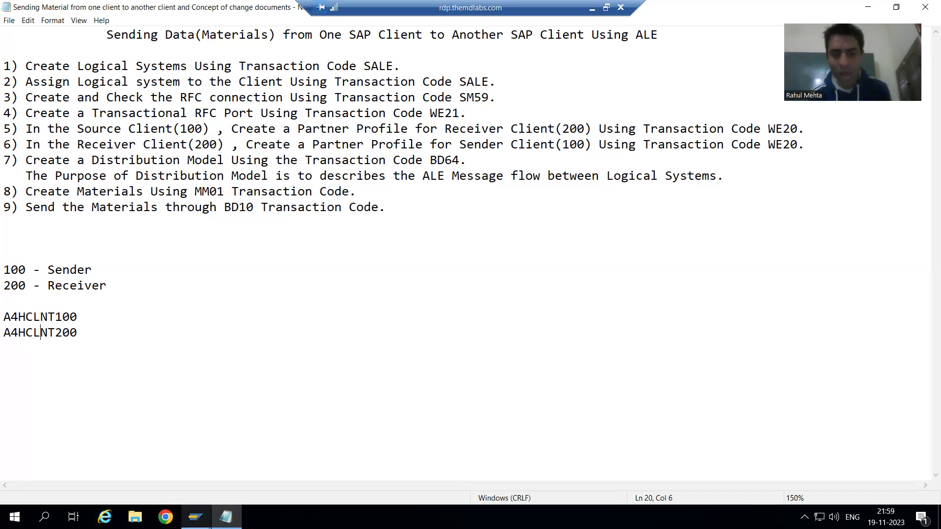
Step: Switch to the SAP session, run transaction BD64 and put the distribution model into change mode
click(196, 518)
click(207, 488)
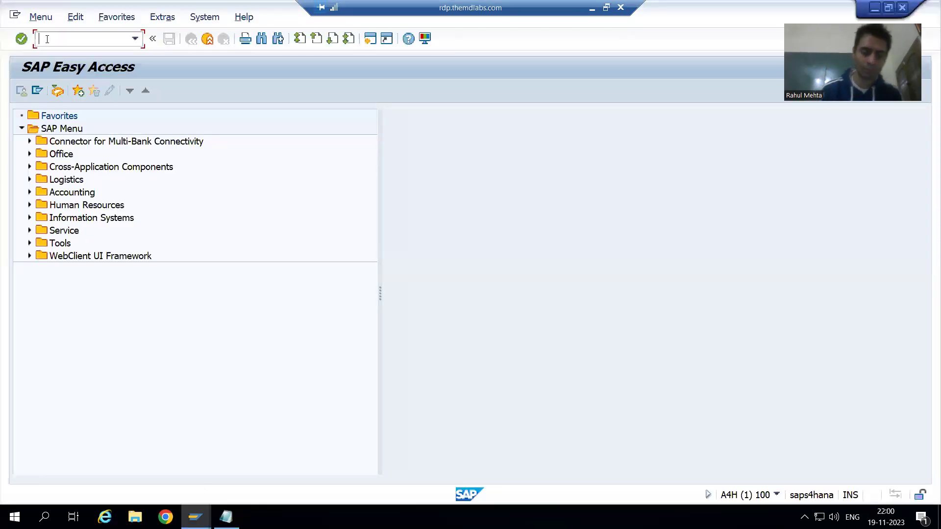
text(BD64)
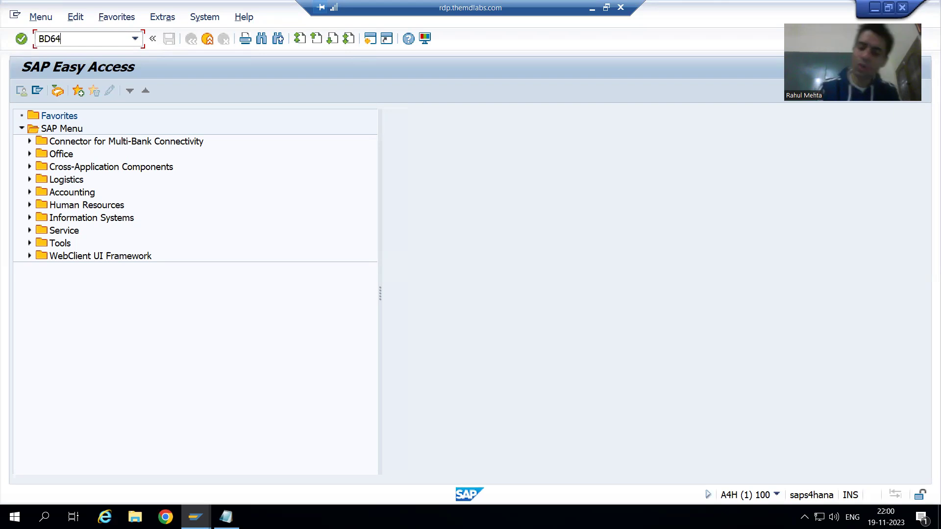
key(Return)
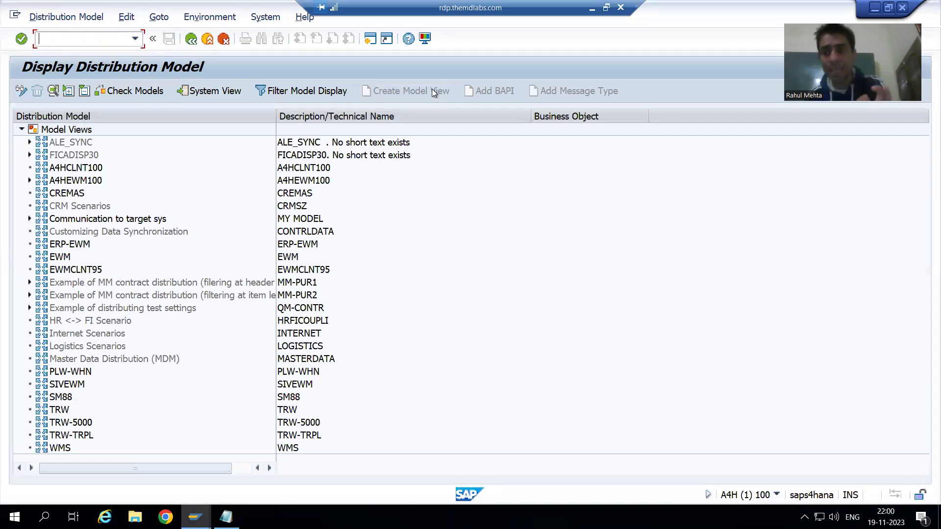
click(22, 93)
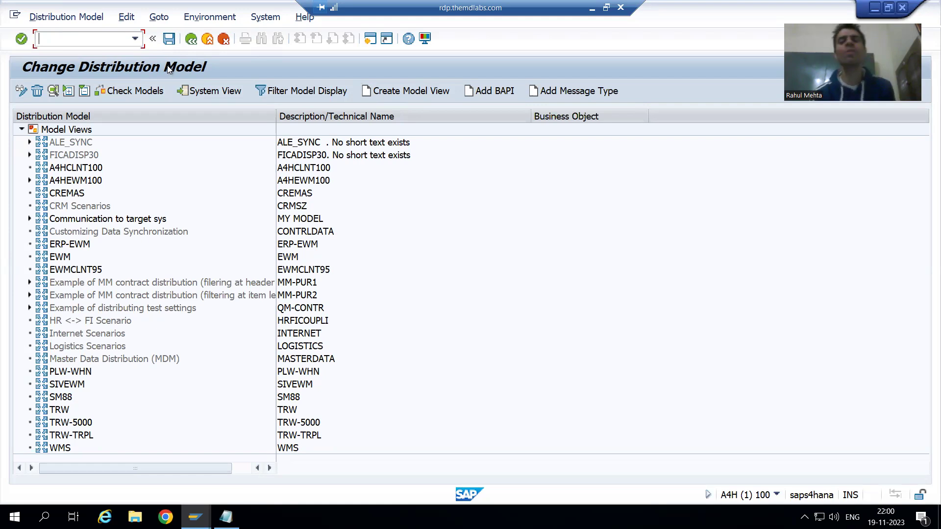
Step: Create a model view with the short text "Model View for the Materials" and the technical name MATMODEL
click(406, 92)
drag(336, 199, 339, 176)
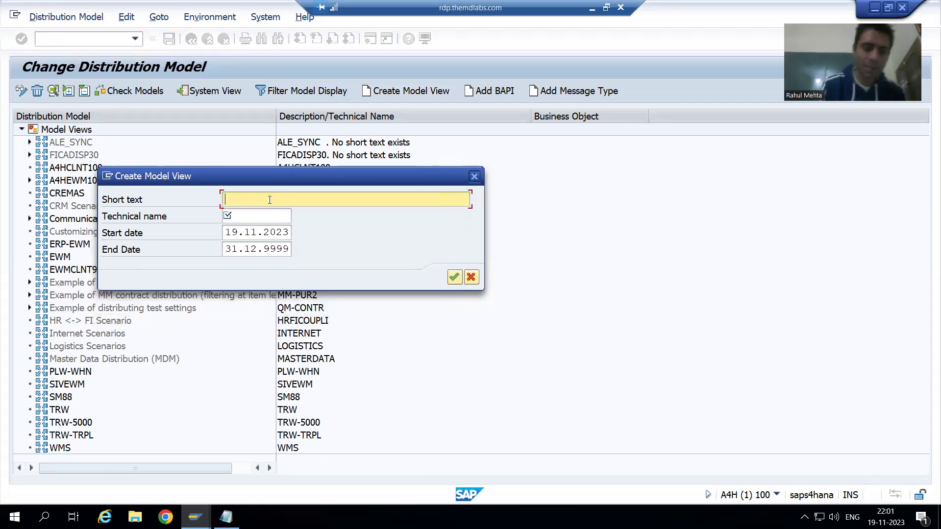
text(M)
key(BackSpace)
text(Model View)
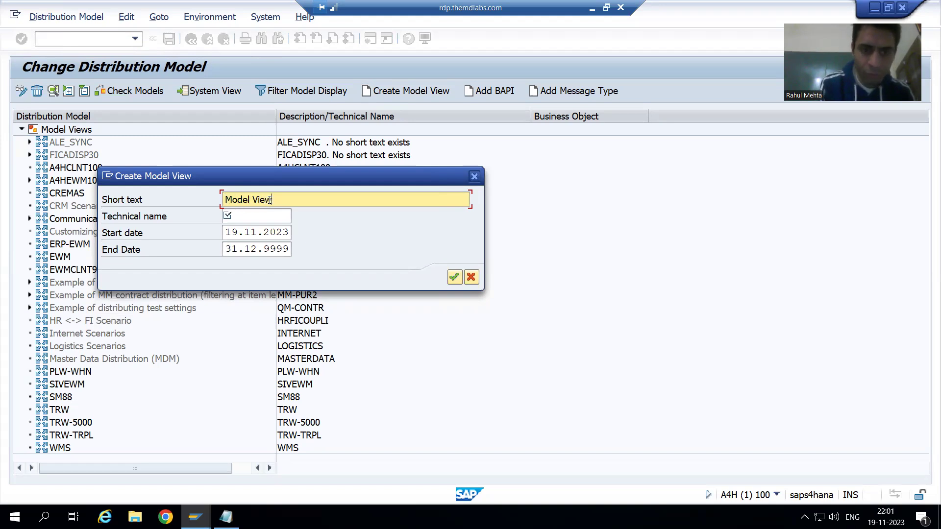
text( for the )
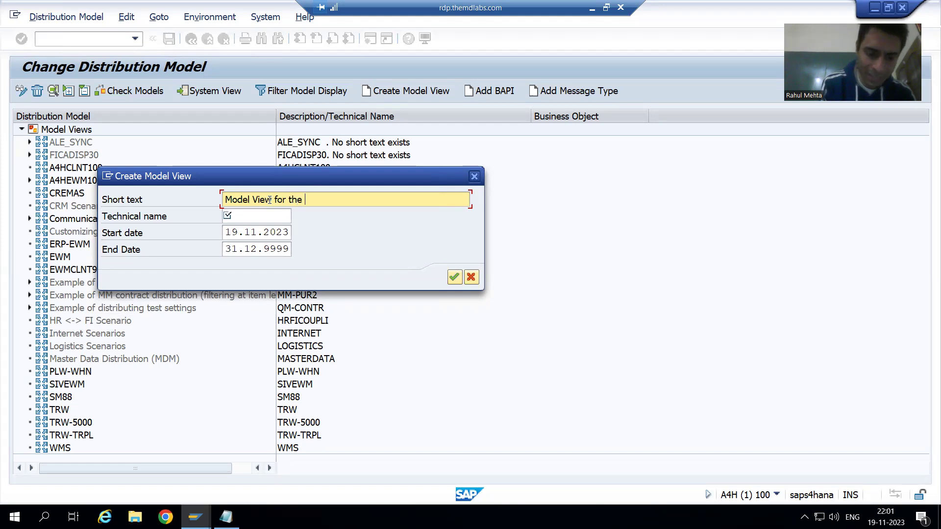
text(Materials)
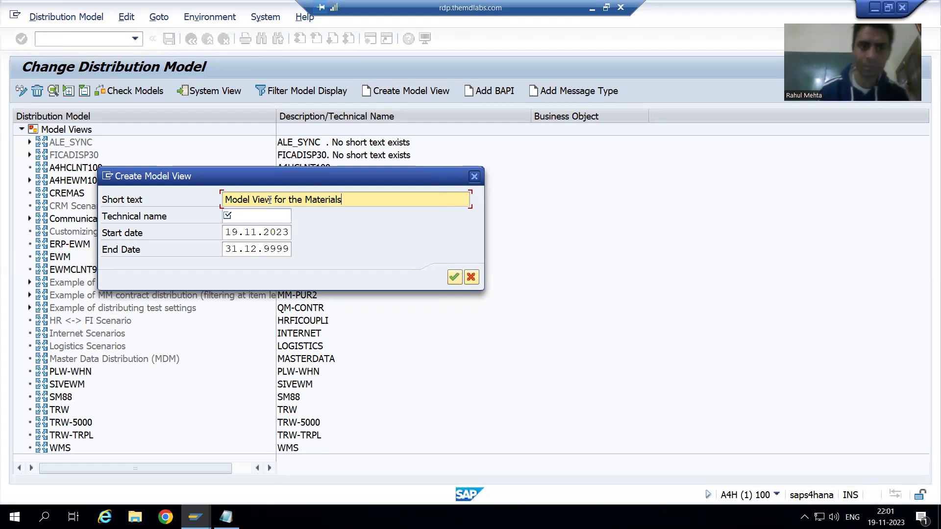
click(252, 219)
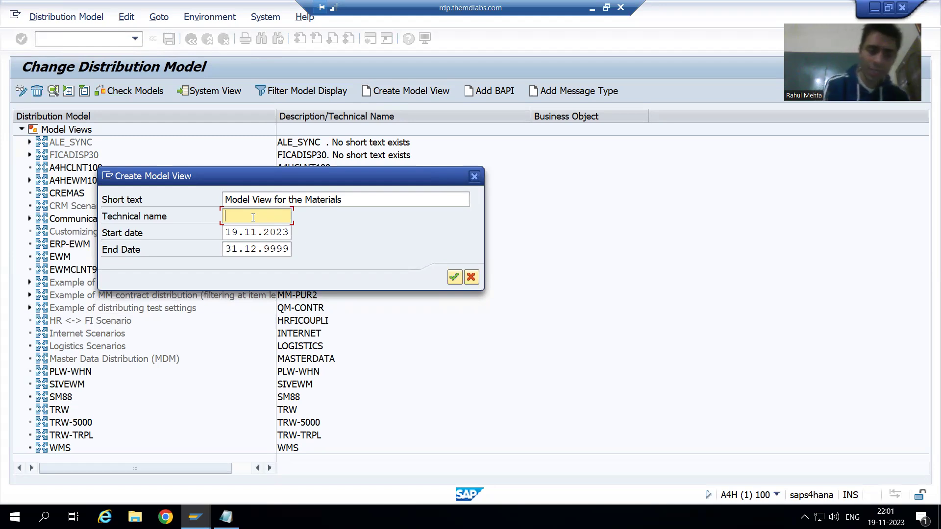
text(MAT)
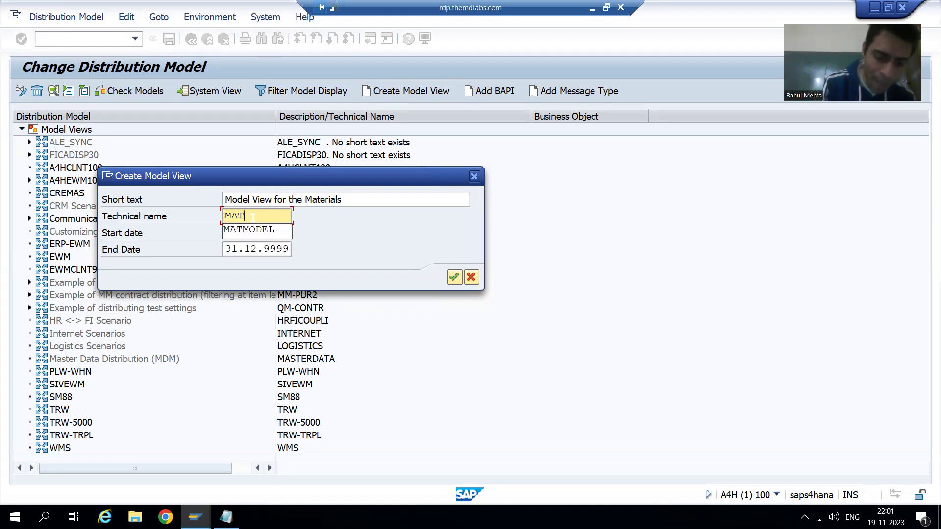
text(MODE)
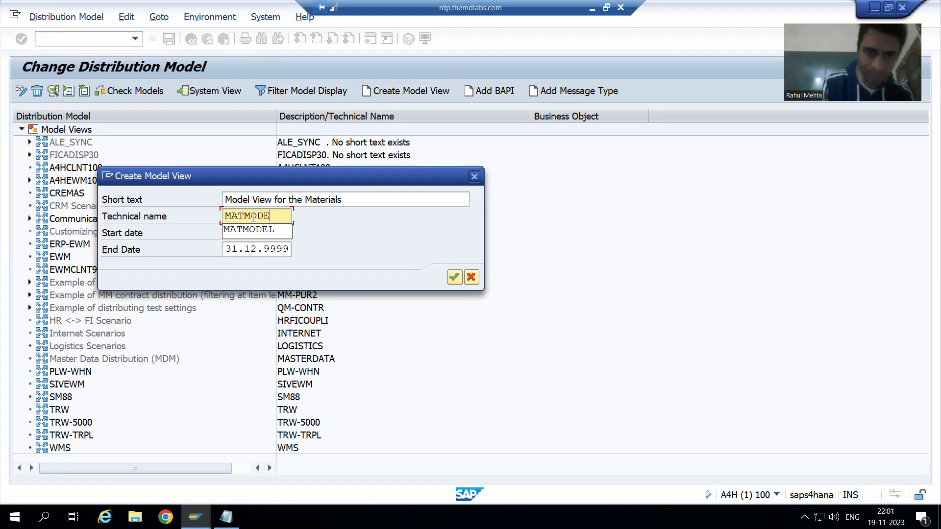
text(L)
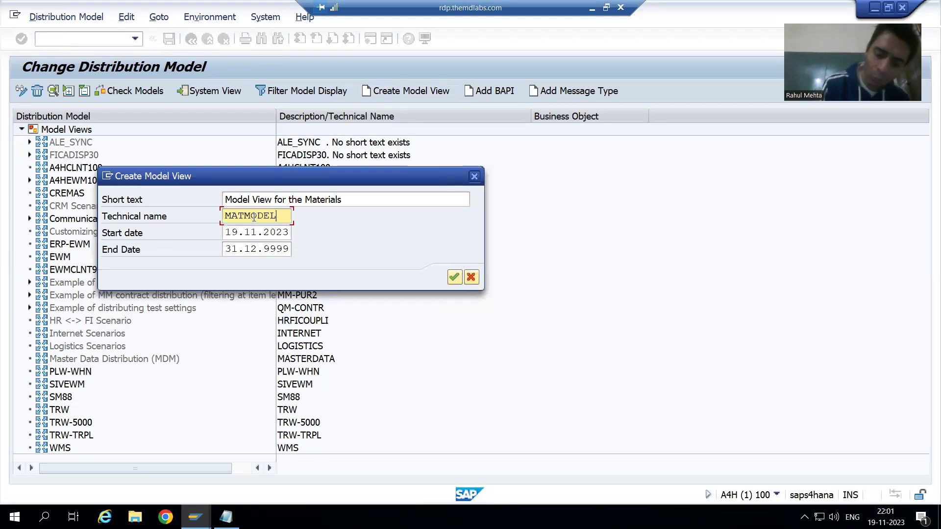
key(Return)
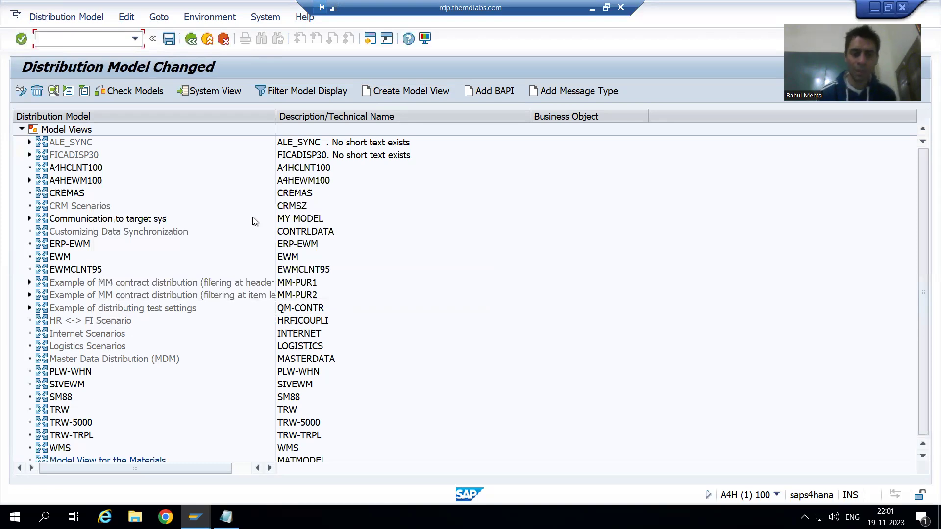
Step: Start adding a message type to the MATMODEL model view, with A4HCLNT100 as the sender
scroll(252, 262, down, 1)
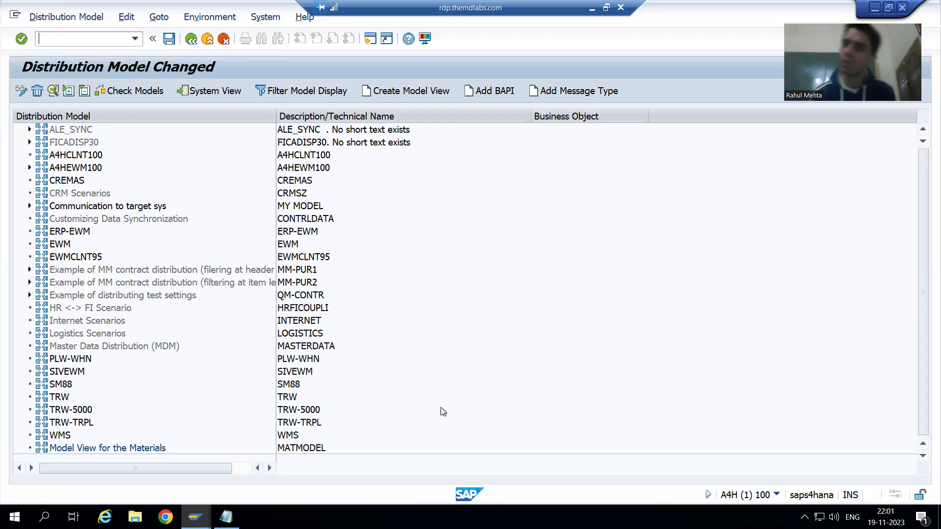
click(295, 453)
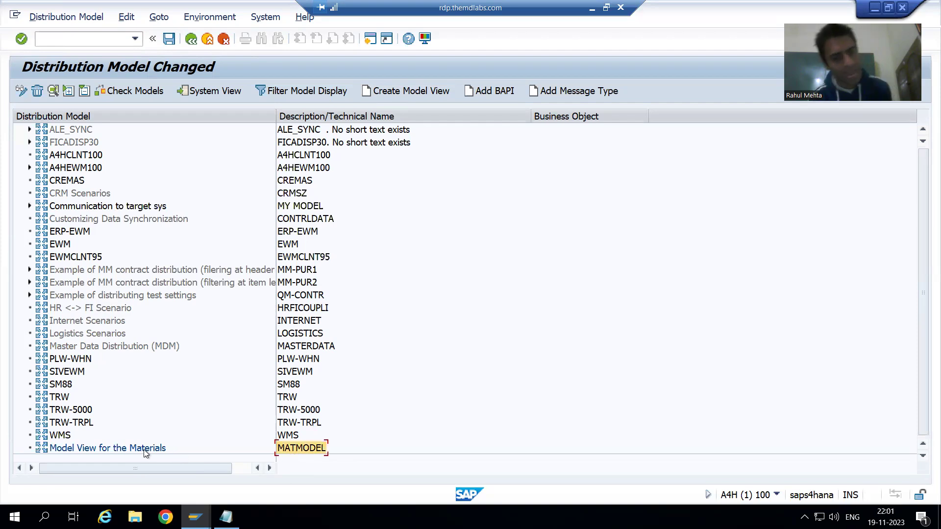
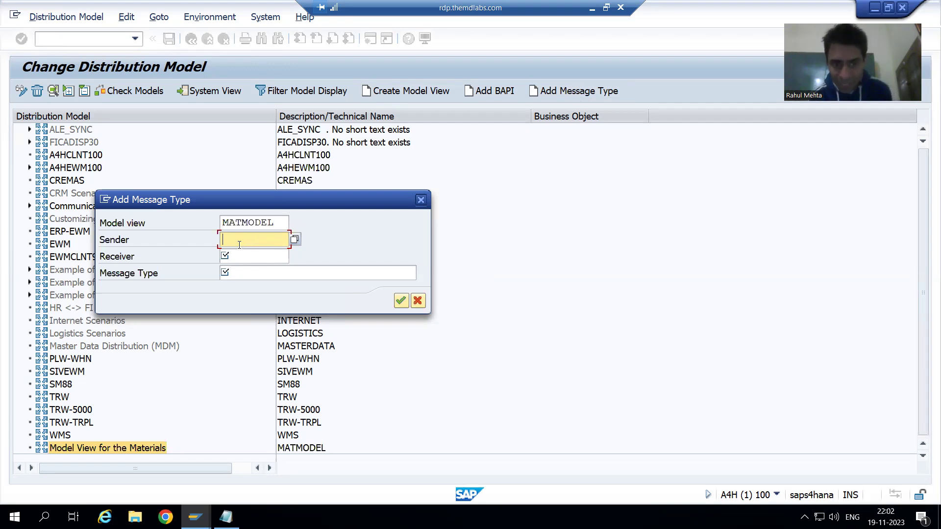
click(245, 255)
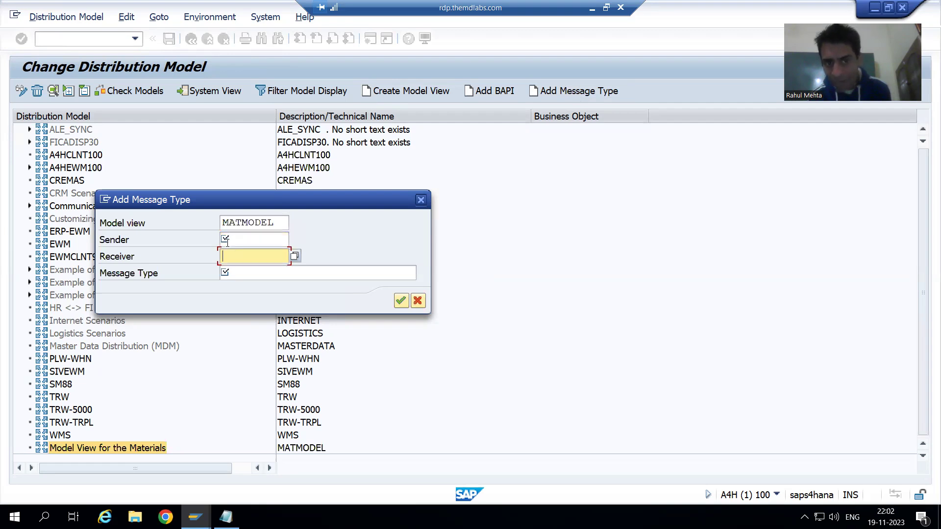
click(252, 245)
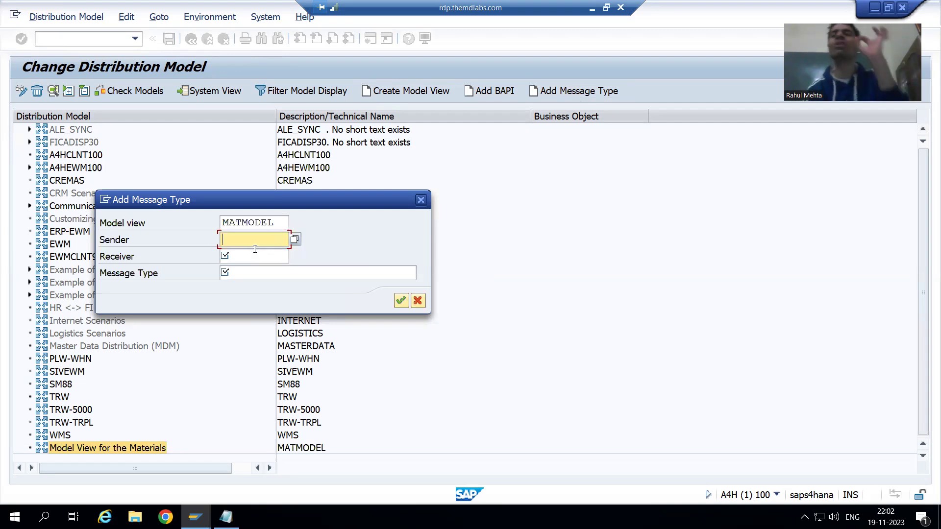
click(250, 255)
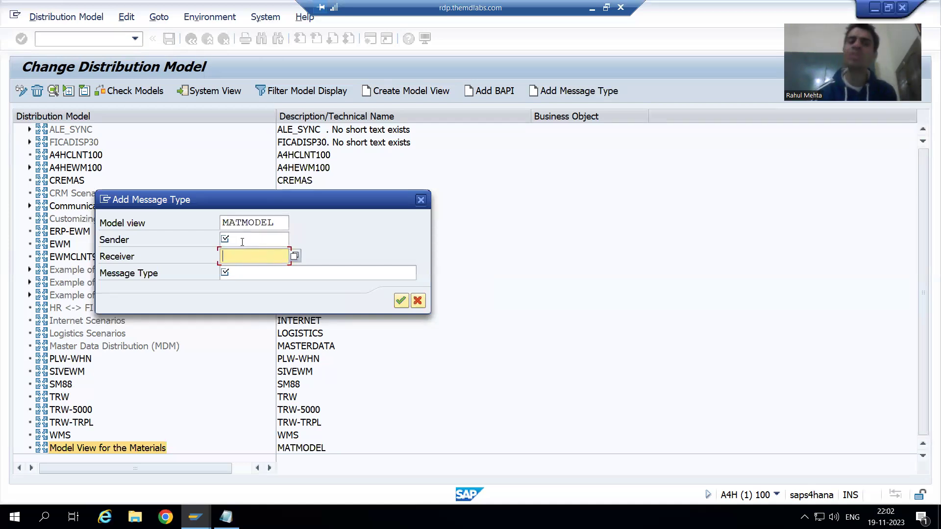
click(243, 241)
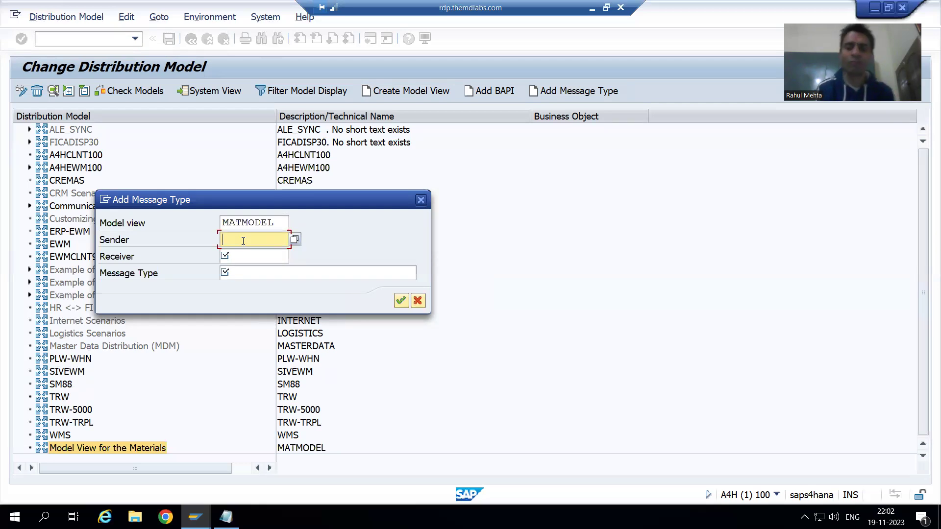
text(A)
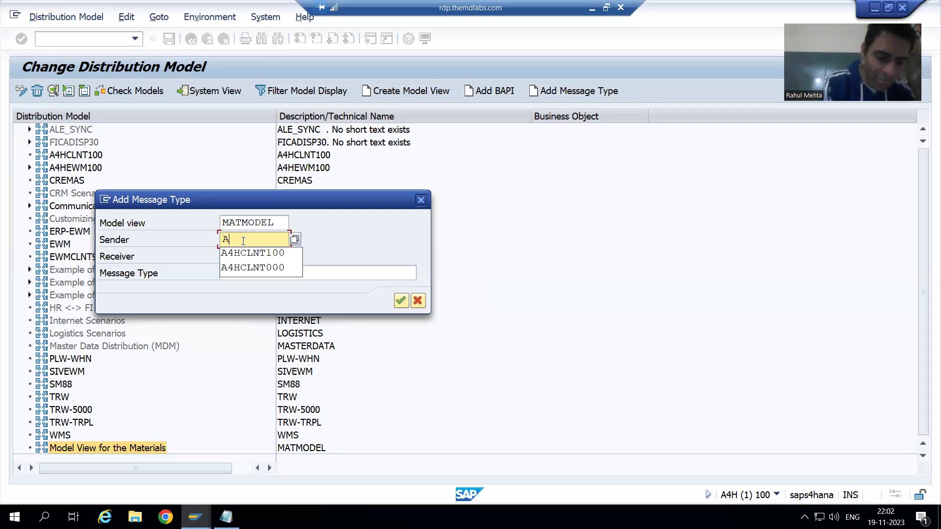
text(4HCLN)
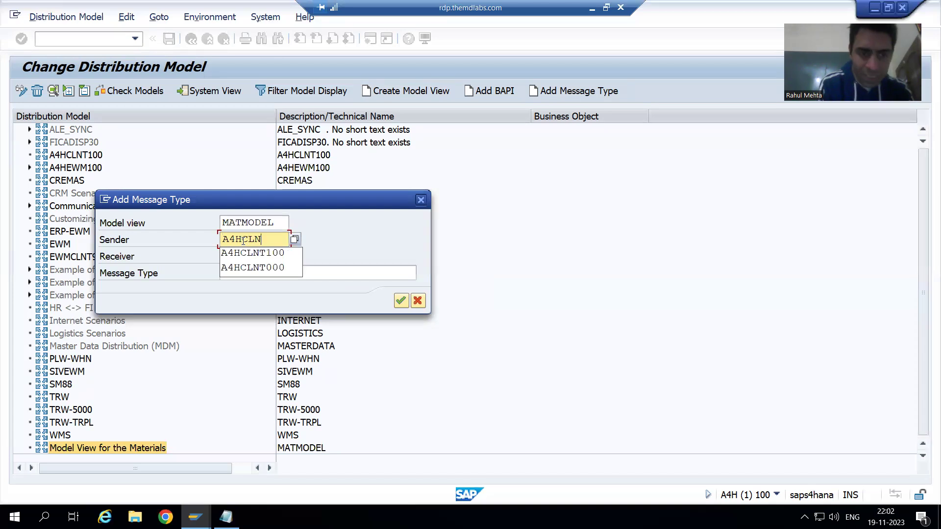
text(T100)
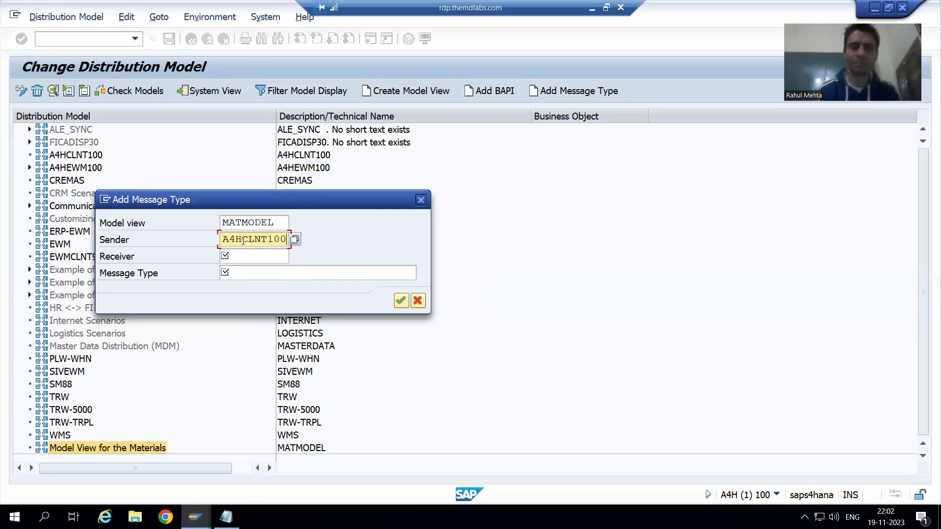
Step: Complete the message type entry with receiver A4HCLNT200 and message type MATMAS, and save the distribution model
key(Tab)
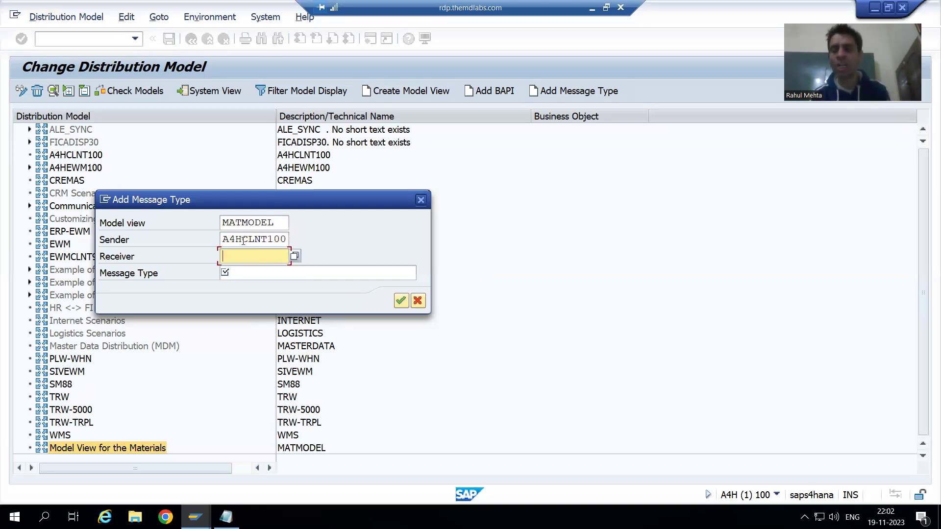
text(A4H)
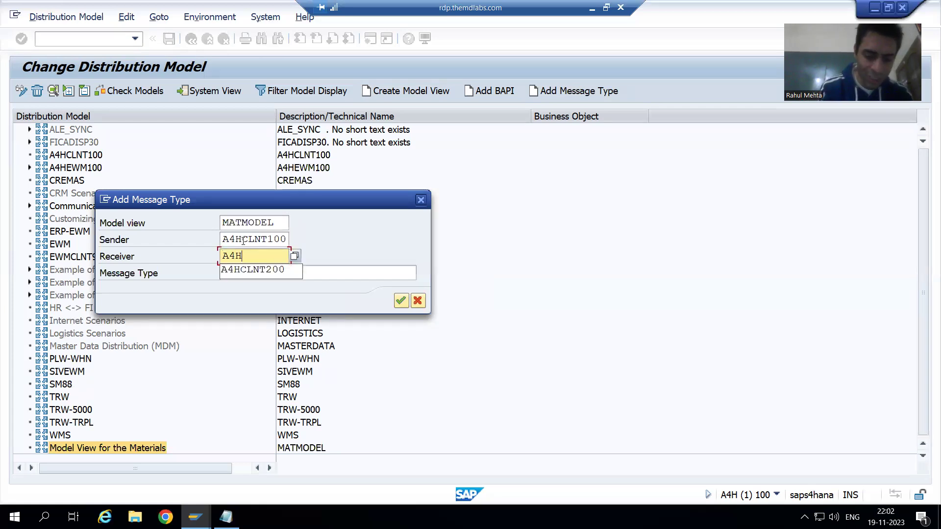
text(CLNT200)
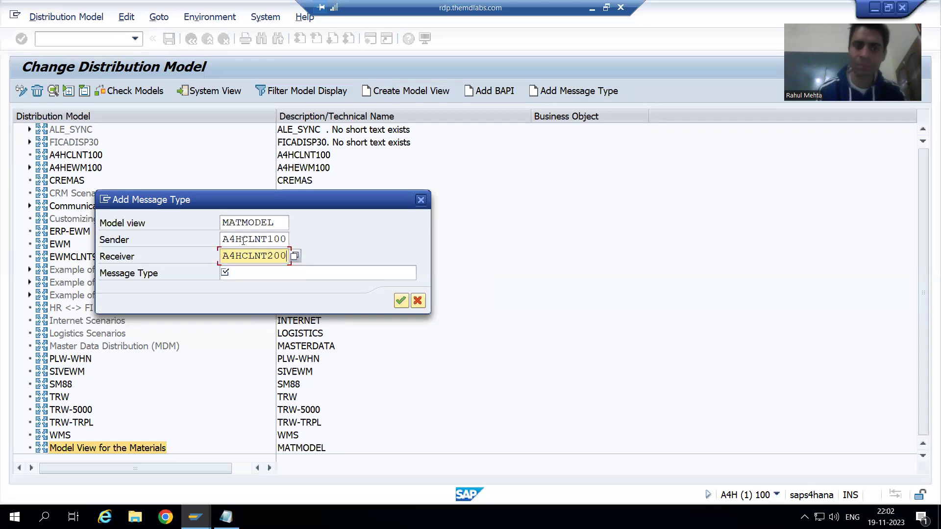
key(Tab)
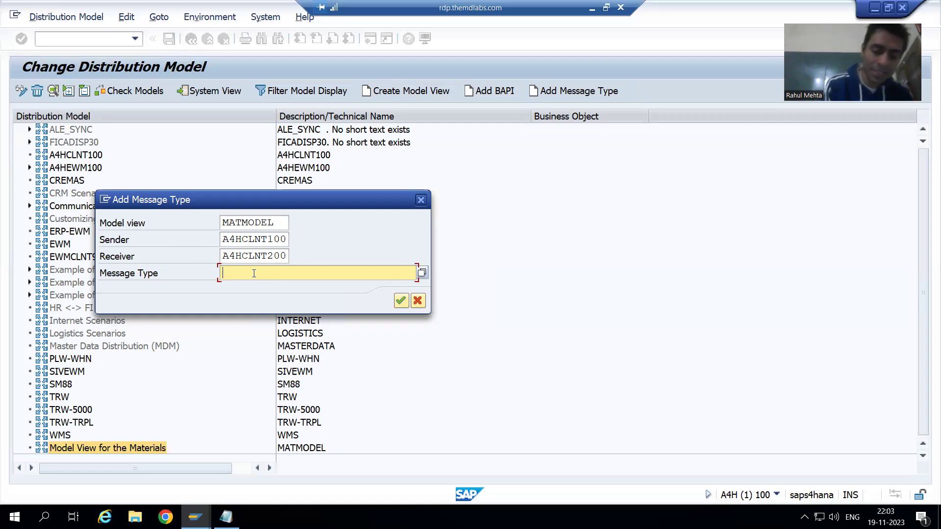
text(MATMAS)
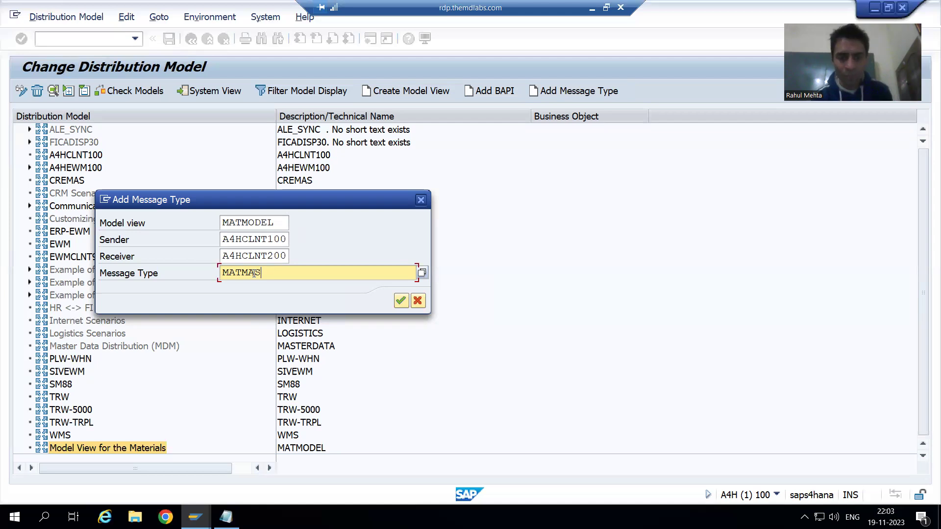
click(401, 300)
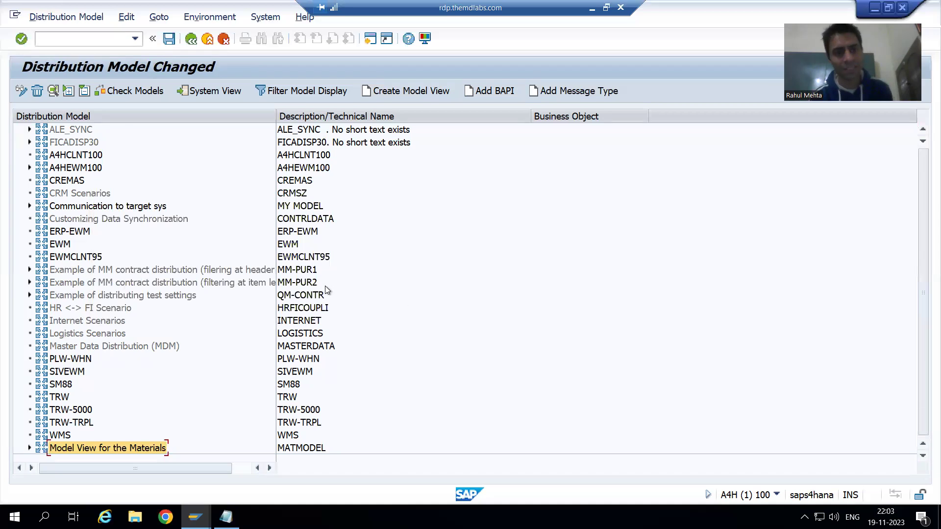
click(165, 52)
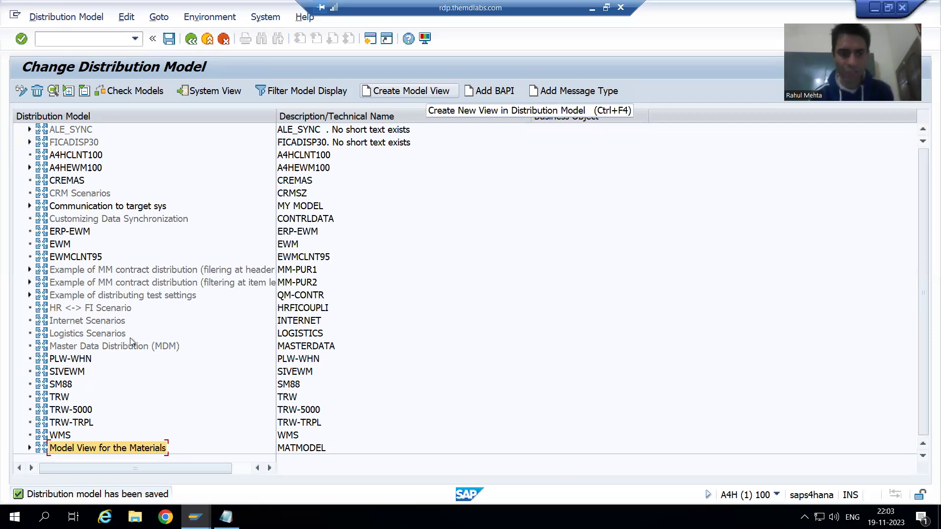
Step: Expand the Model View for the Materials through A4H System Client 100 and A4H System Client 200 to show its message type
click(30, 448)
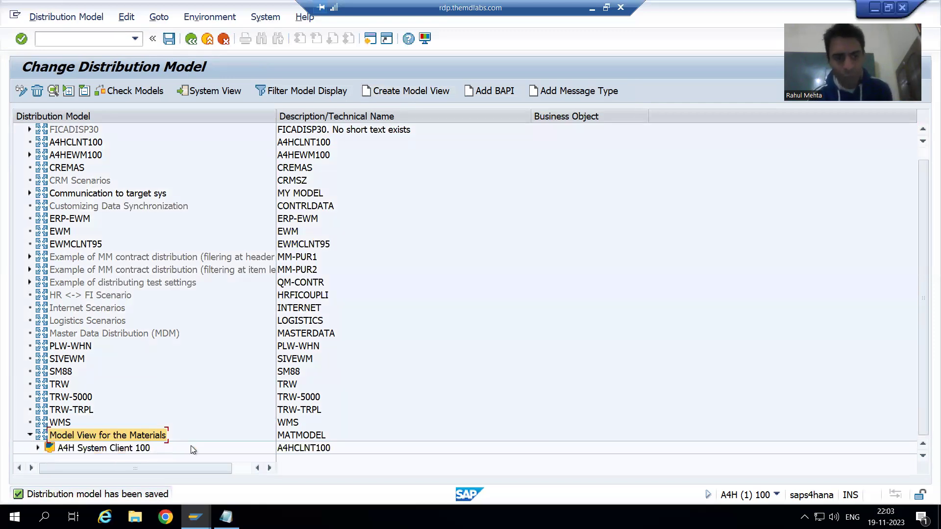
click(38, 448)
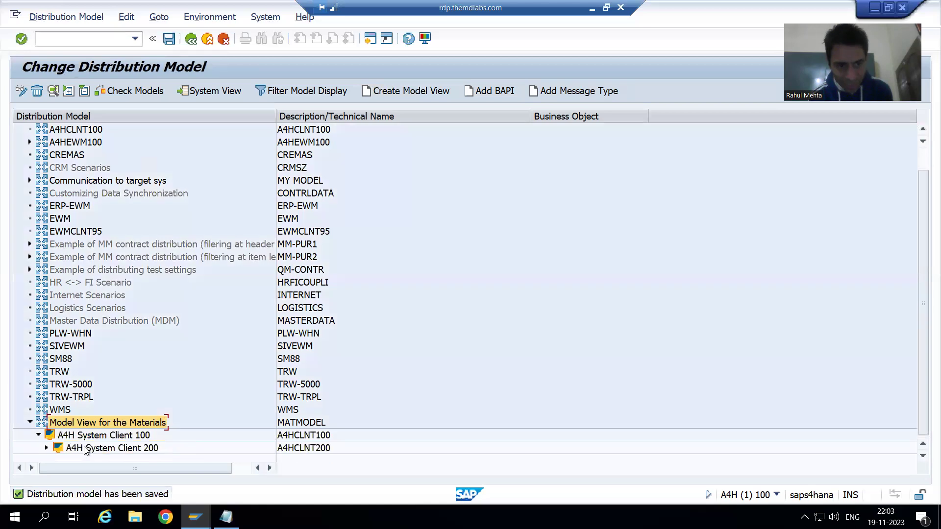
double_click(147, 446)
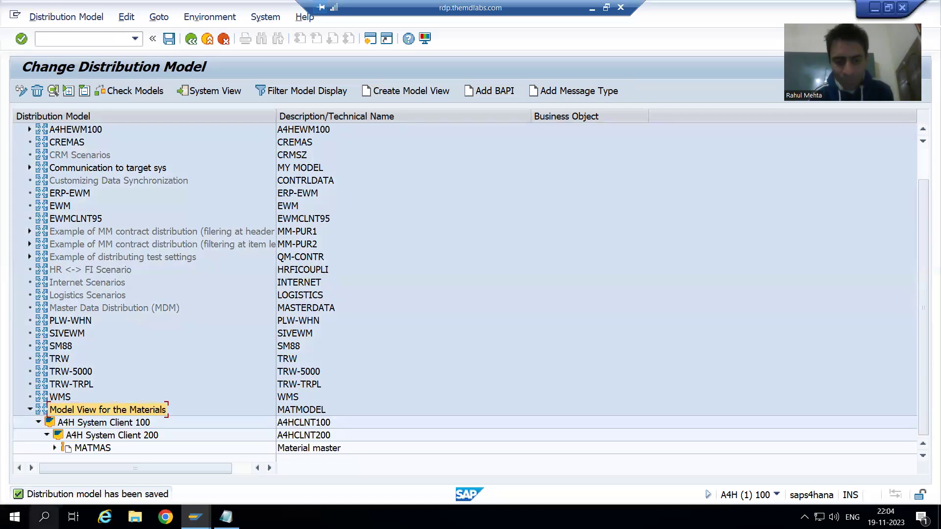
Step: Switch to the Notepad notes and review step 7 on the BD64 distribution model and step 8 on creating materials with MM01
click(225, 517)
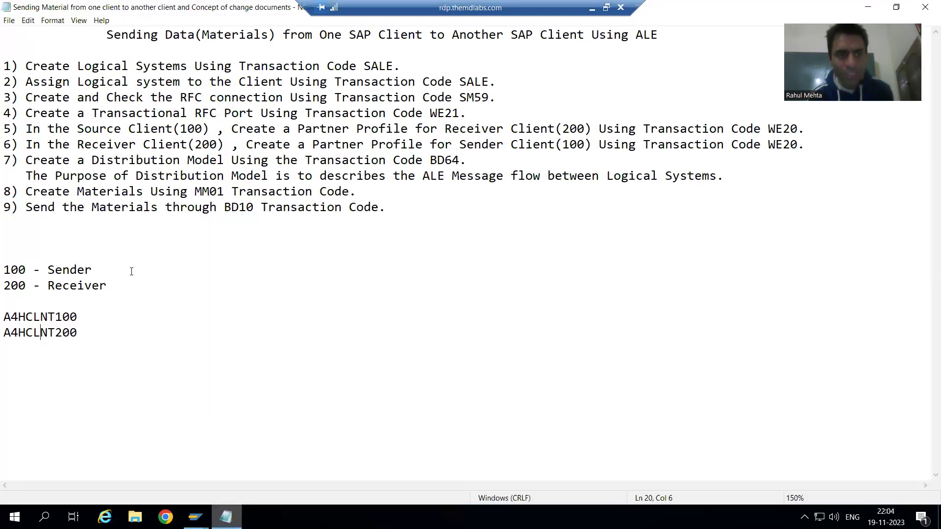
drag(4, 162, 137, 168)
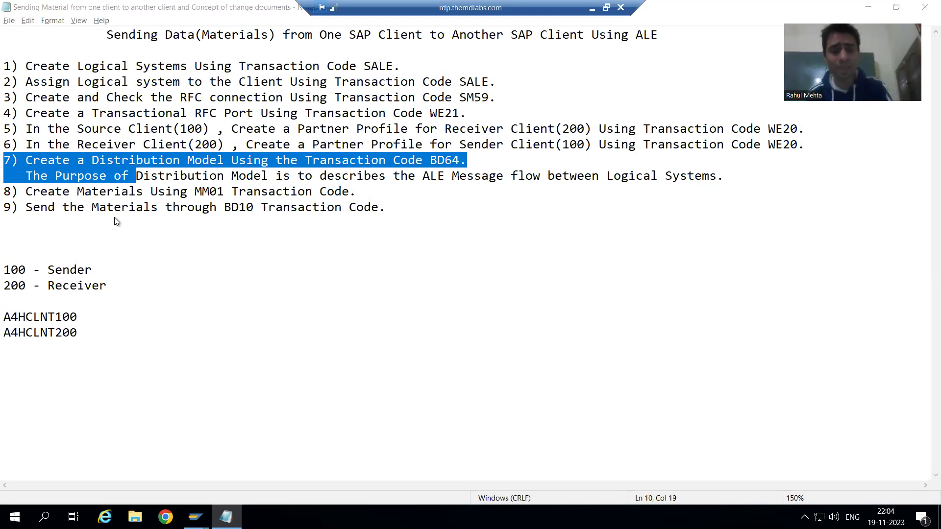
key(alt+Tab)
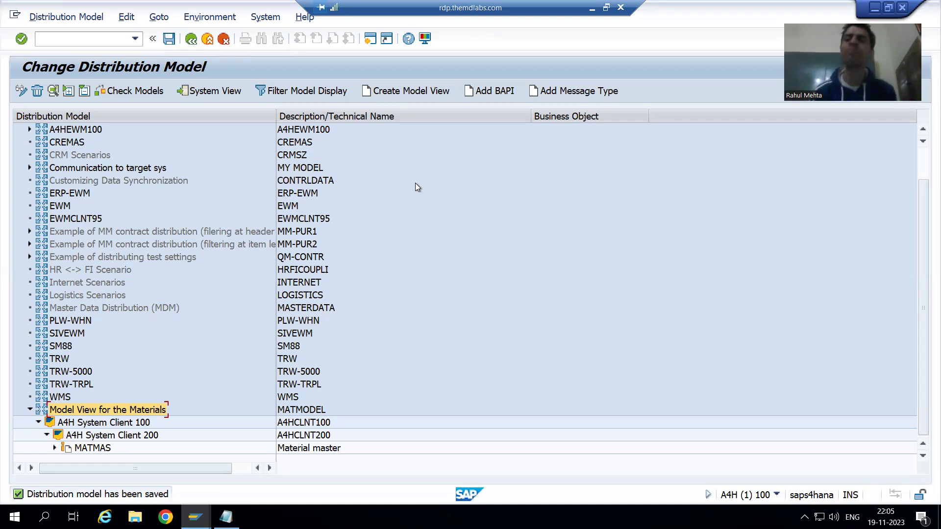
click(225, 517)
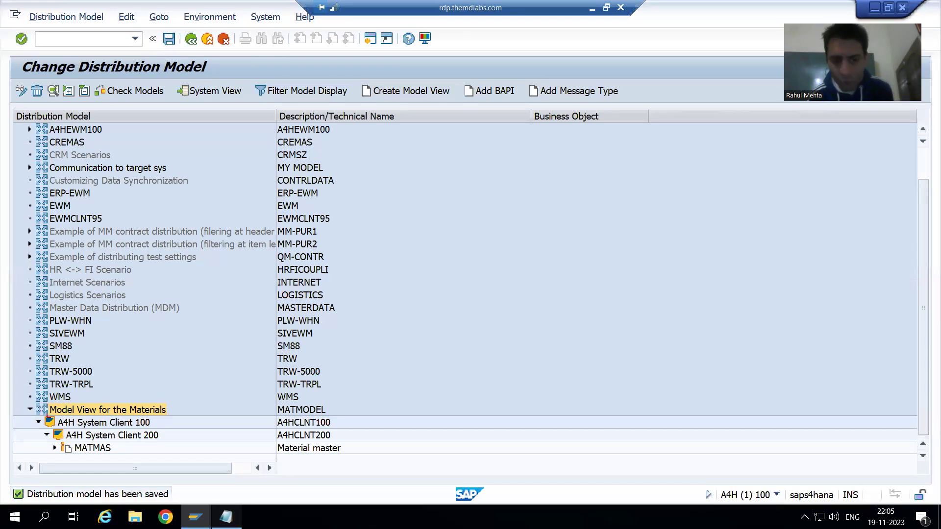
click(216, 191)
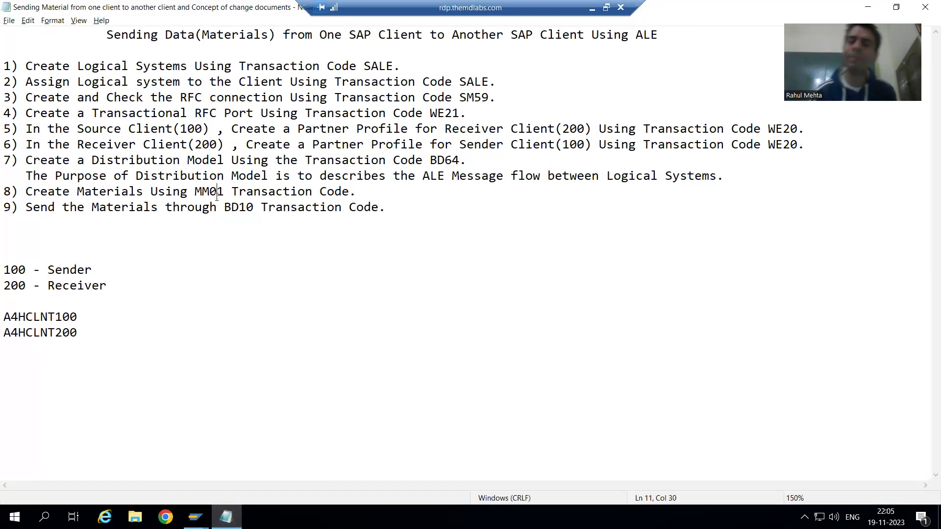